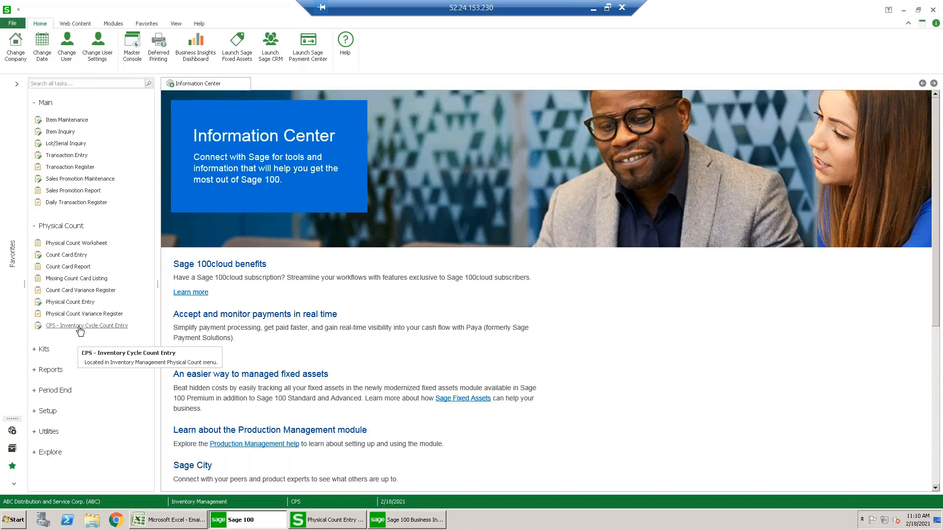
- Open Inventory Cycle Count Entry and load the items of warehouse 000
{"action": "left_click", "coordinate": [80, 326]}
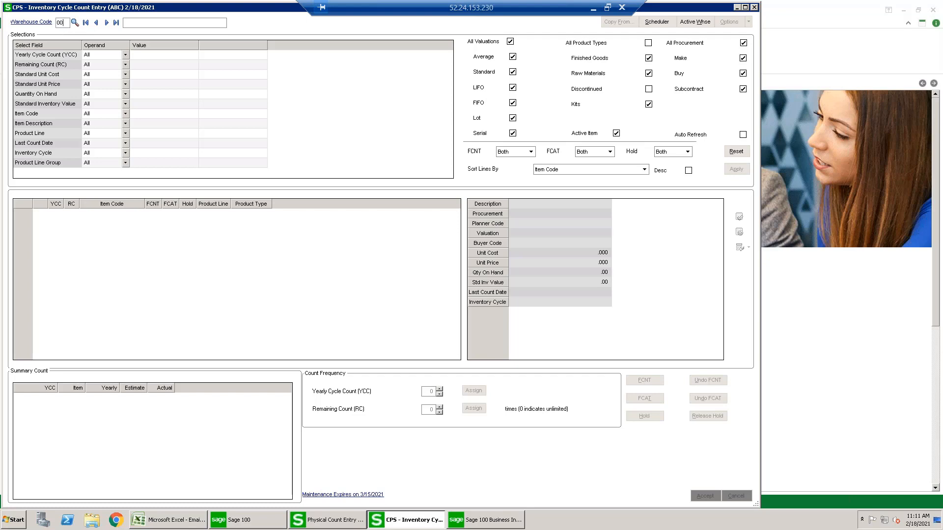
{"action": "key", "text": "Tab"}
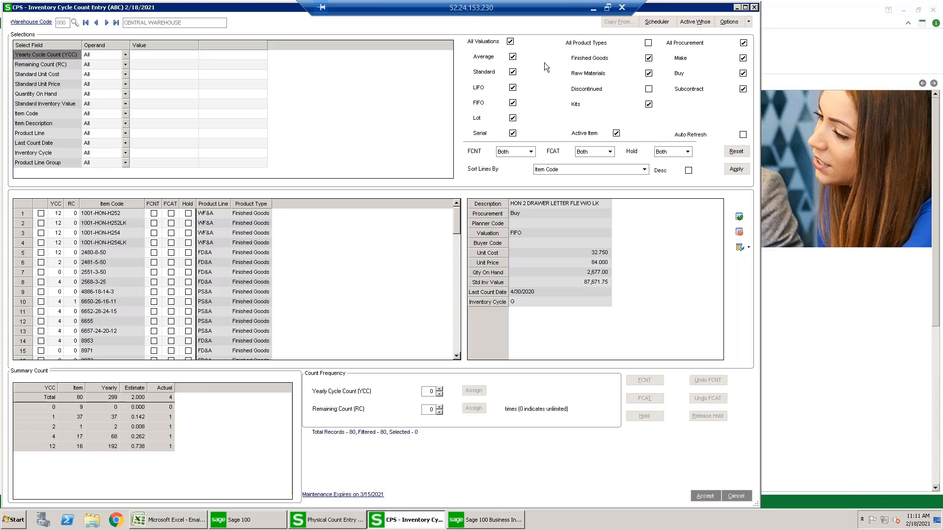
- Enable Auto Refresh and limit the product types to Finished Goods only
{"action": "left_click", "coordinate": [742, 135]}
{"action": "left_click", "coordinate": [649, 43]}
{"action": "left_click", "coordinate": [649, 43]}
- Filter the item list to a Standard Unit Price greater than 1000
{"action": "left_click", "coordinate": [125, 84]}
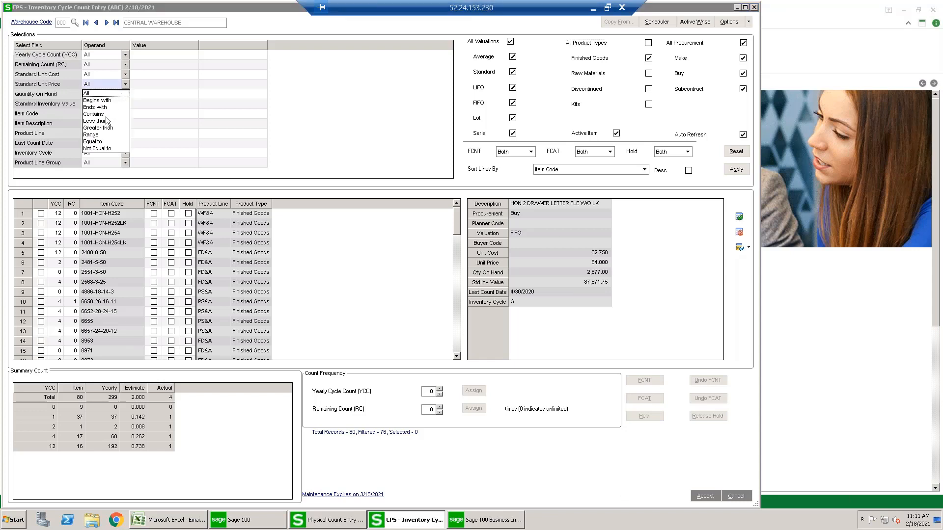
{"action": "left_click", "coordinate": [105, 127]}
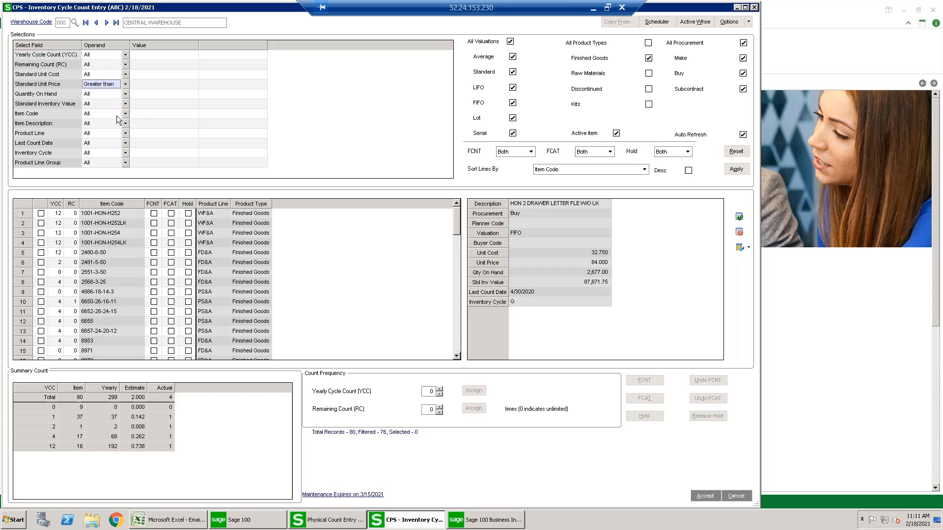
{"action": "left_click", "coordinate": [160, 82]}
{"action": "type", "text": "1000"}
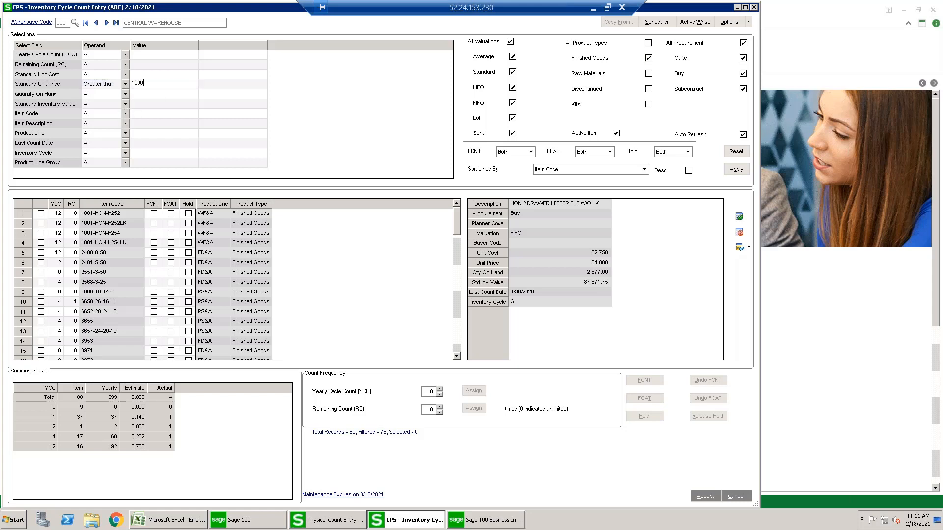
{"action": "key", "text": "Tab"}
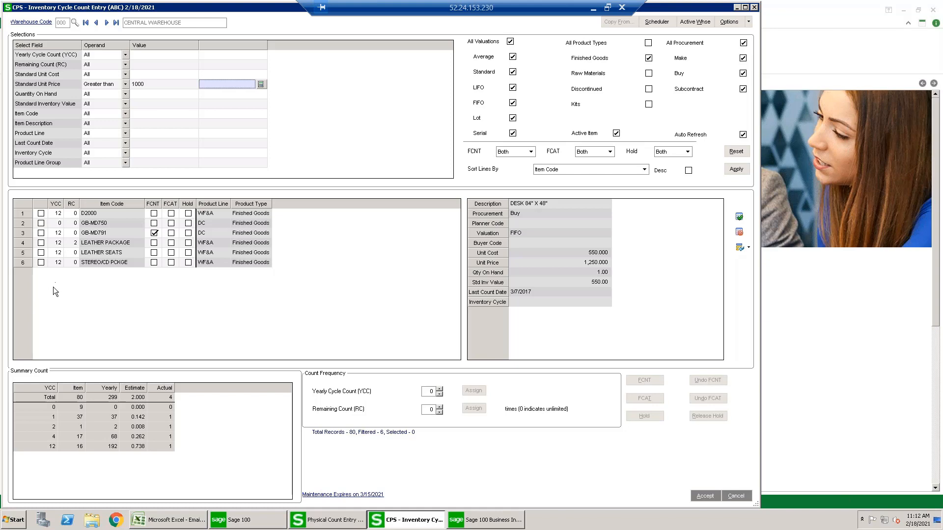
- Select all filtered items and assign them a Yearly Cycle Count of 12
{"action": "left_click", "coordinate": [24, 204]}
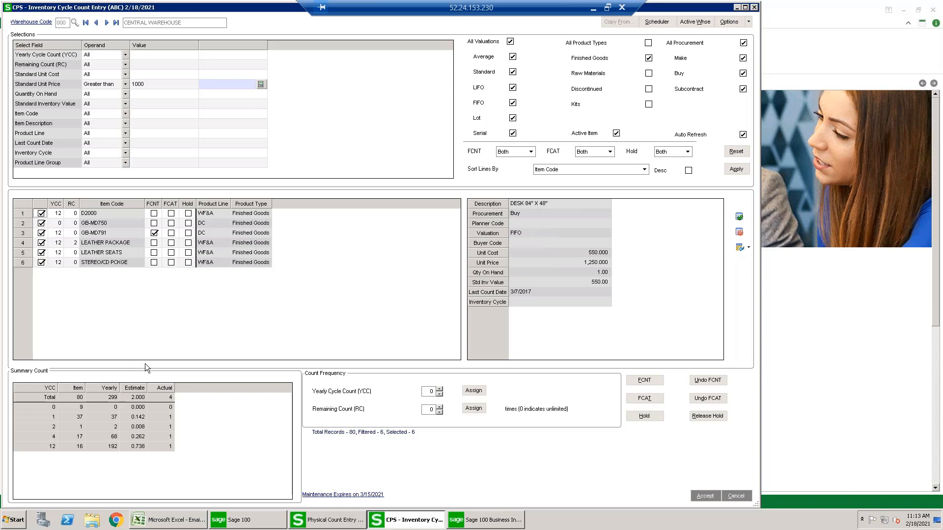
{"action": "left_click", "coordinate": [429, 391]}
{"action": "left_click", "coordinate": [473, 390]}
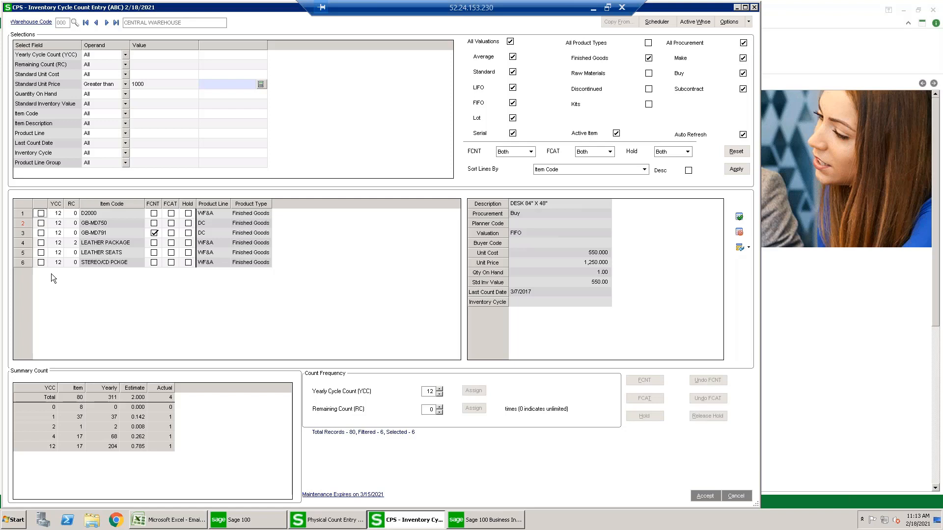
{"action": "right_click", "coordinate": [110, 235]}
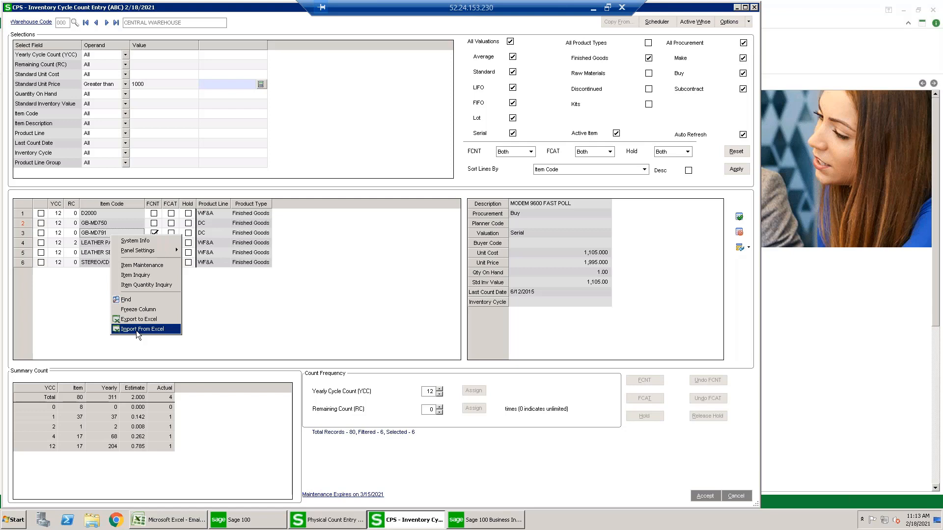
{"action": "left_click", "coordinate": [58, 301]}
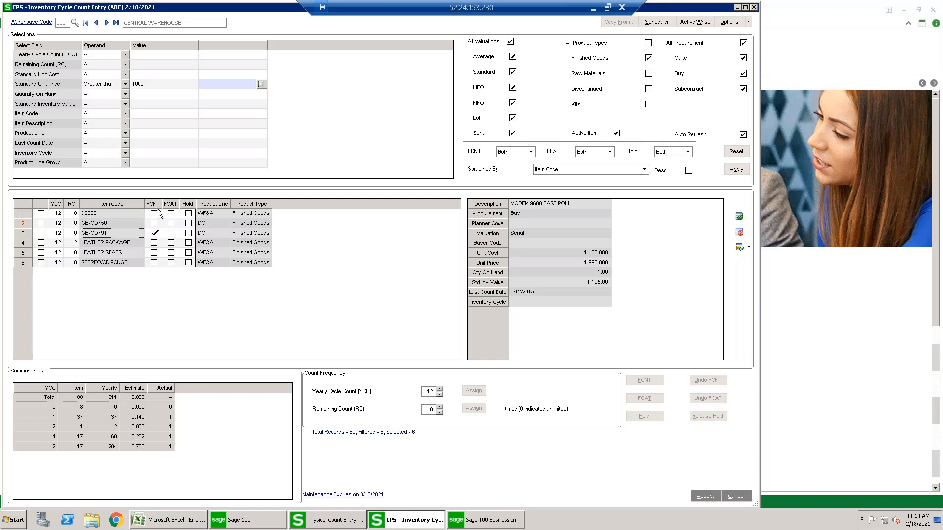
- Try toggling the Hold and FCNT flags of item D2000
{"action": "left_click", "coordinate": [189, 214]}
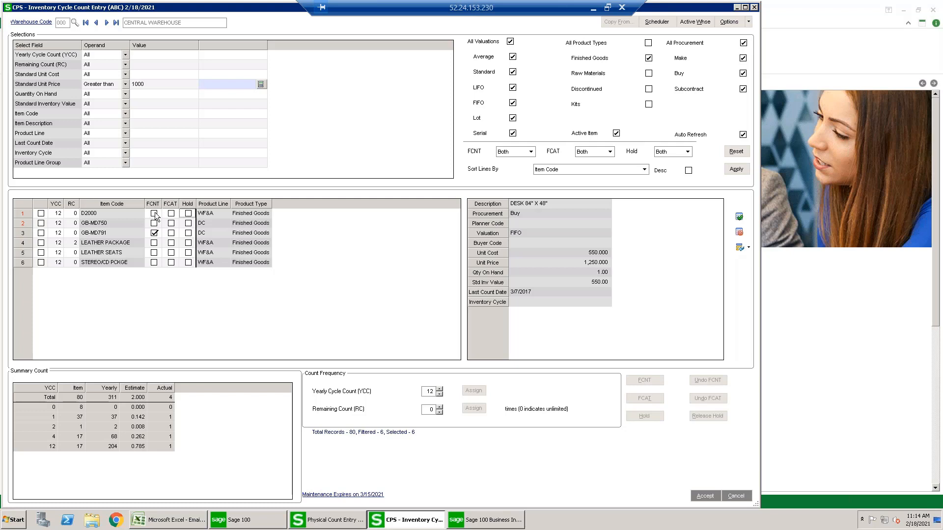
{"action": "left_click", "coordinate": [154, 213]}
{"action": "left_click", "coordinate": [154, 214]}
- Review the weekly schedule of job ICC-ABC in the Task Scheduler and close it without saving changes
{"action": "left_click", "coordinate": [655, 25]}
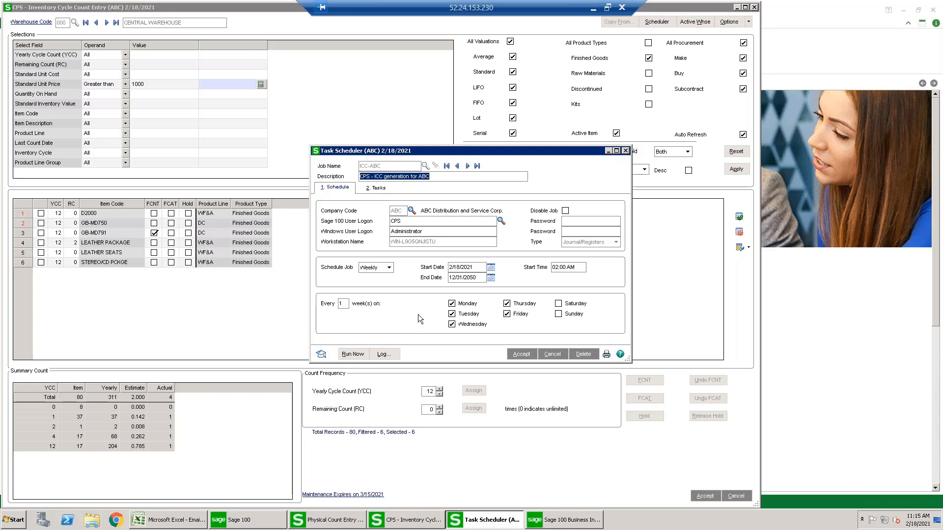
{"action": "left_click", "coordinate": [625, 151]}
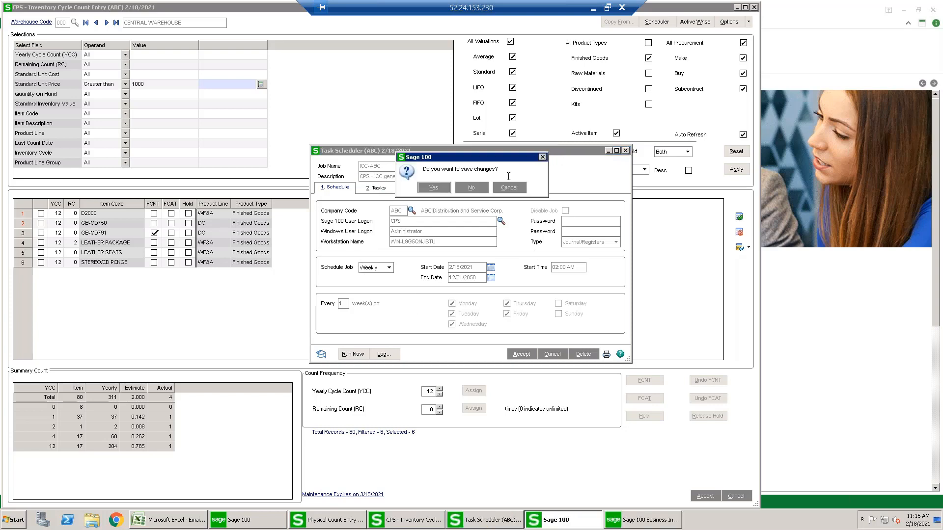
{"action": "left_click", "coordinate": [473, 187]}
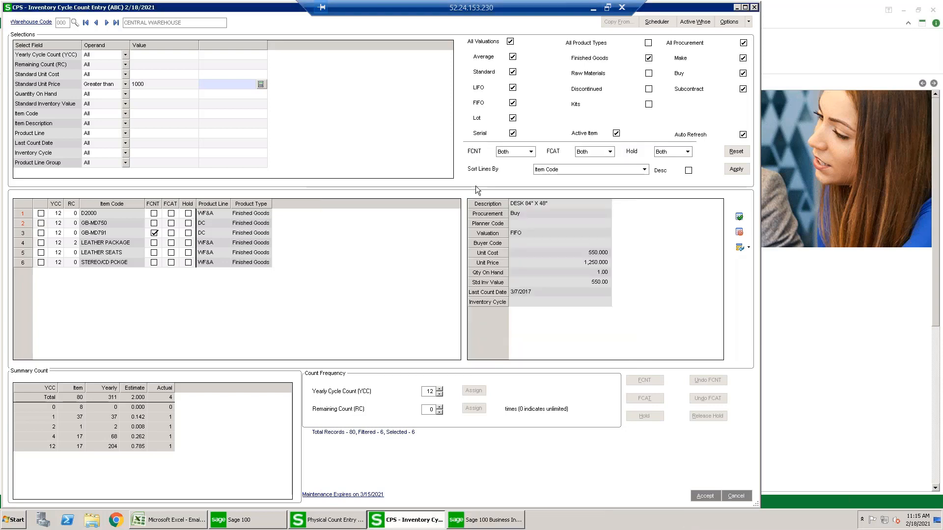
- View the active warehouse code list and the cycle count generation and e-mail options, leaving both unchanged
{"action": "left_click", "coordinate": [692, 22]}
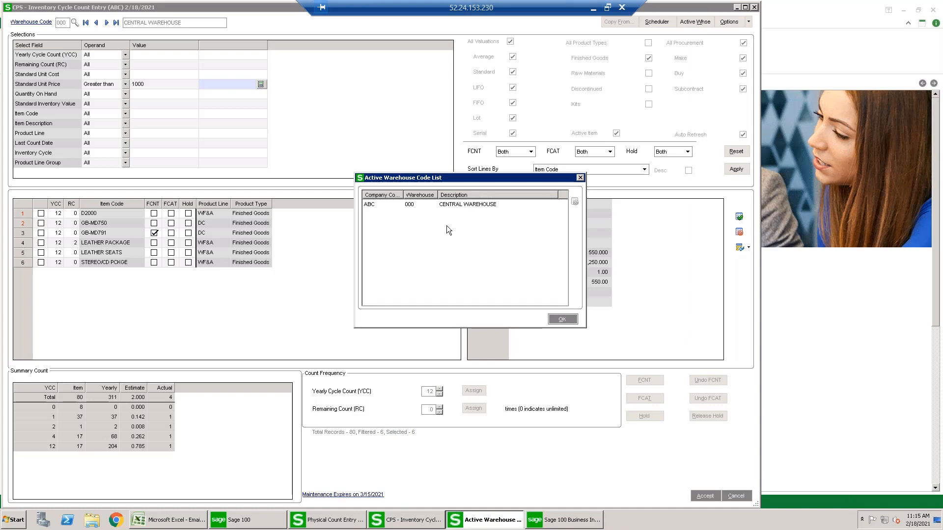
{"action": "left_click", "coordinate": [580, 177]}
{"action": "left_click", "coordinate": [726, 24]}
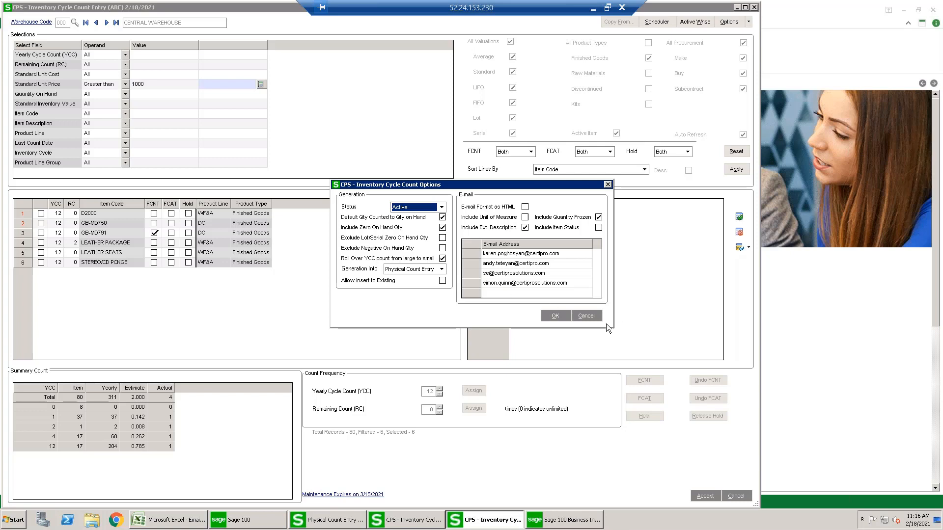
{"action": "left_click", "coordinate": [587, 316]}
- View Exception Days Maintenance with its date calendar and close it without adding an exception date
{"action": "left_click", "coordinate": [729, 22]}
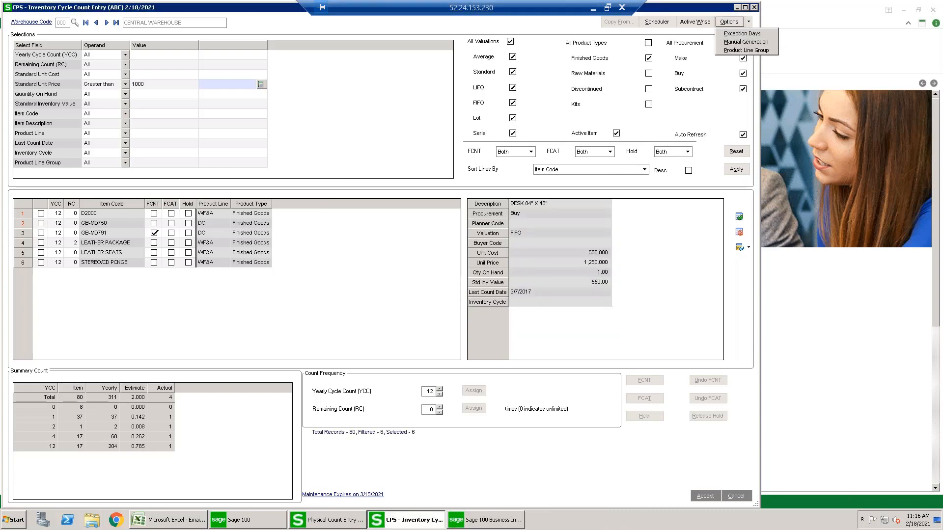
{"action": "left_click", "coordinate": [740, 34]}
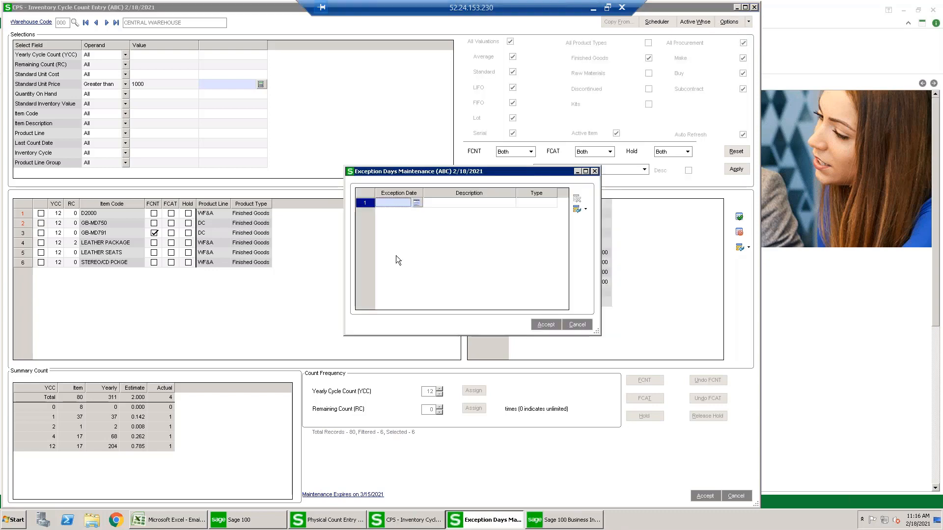
{"action": "left_click", "coordinate": [416, 202]}
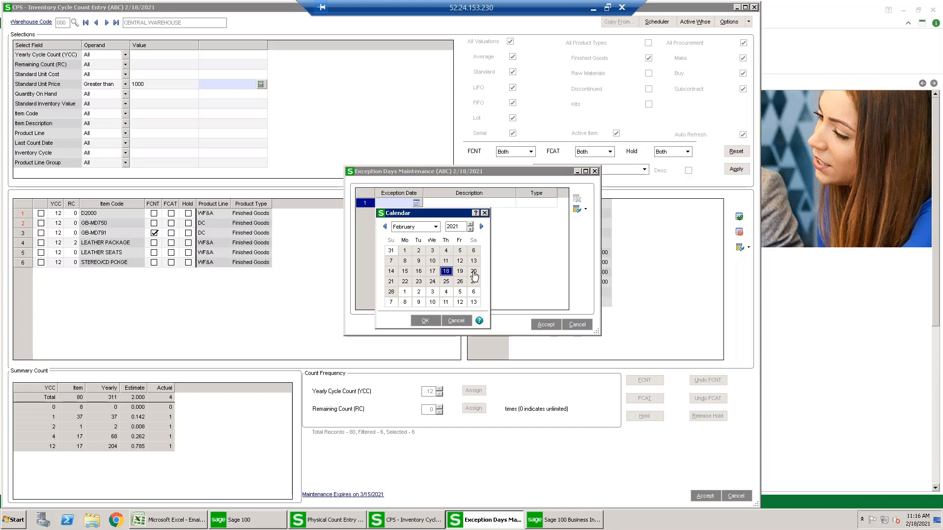
{"action": "left_click", "coordinate": [457, 320]}
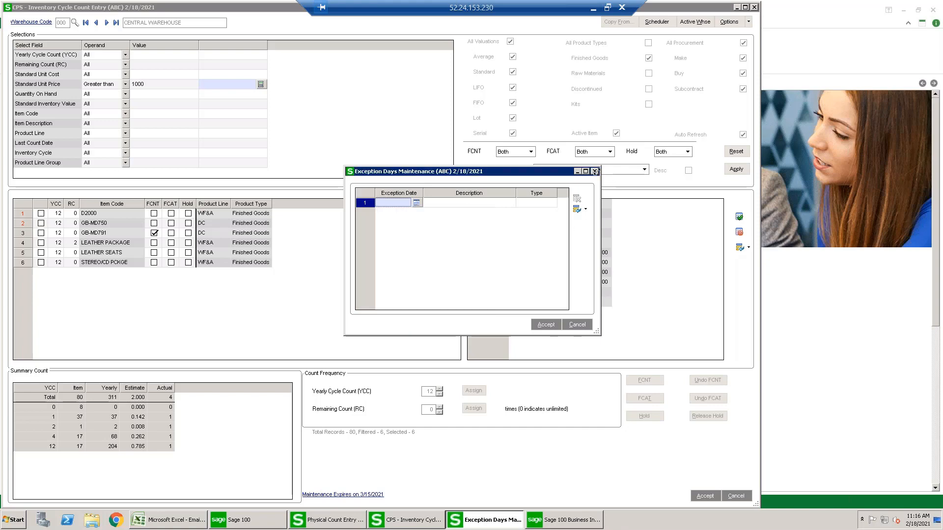
{"action": "left_click", "coordinate": [595, 172]}
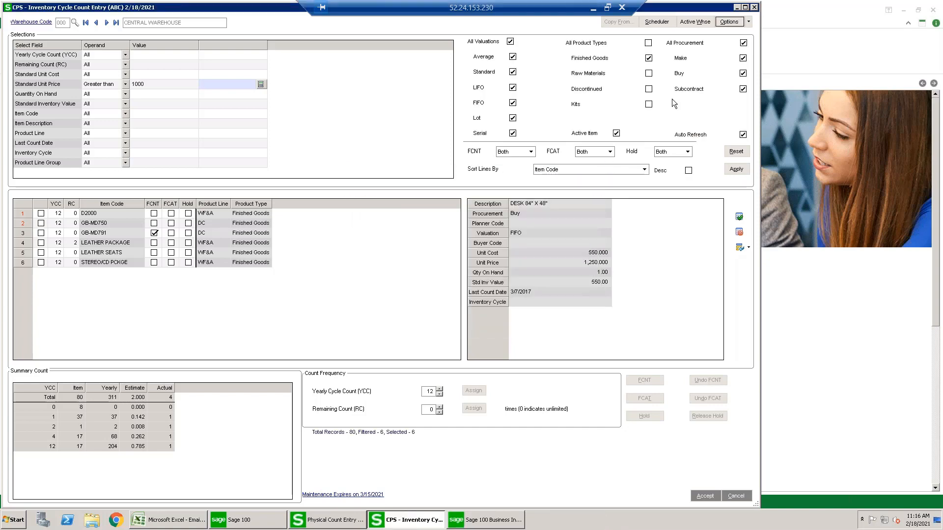
- Try to start a manual generation of the cycle count without saving the pending changes
{"action": "left_click", "coordinate": [749, 23]}
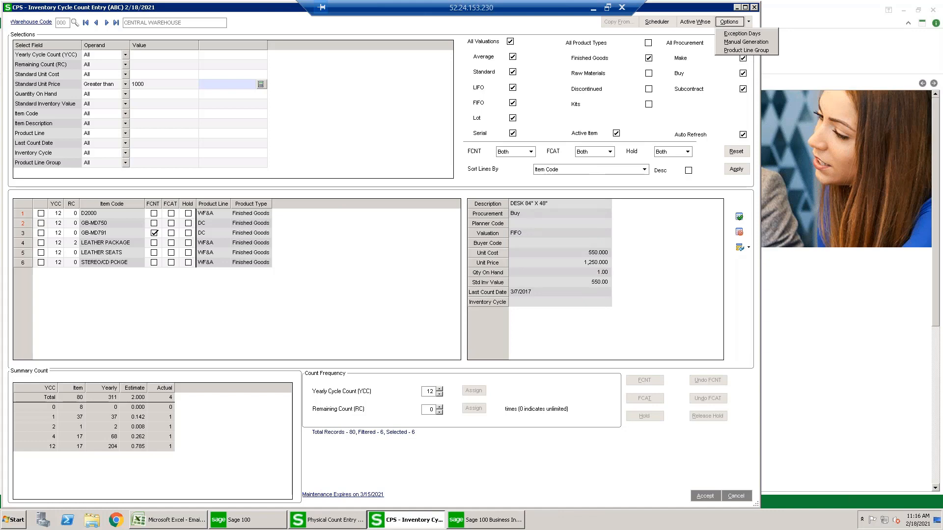
{"action": "left_click", "coordinate": [732, 43]}
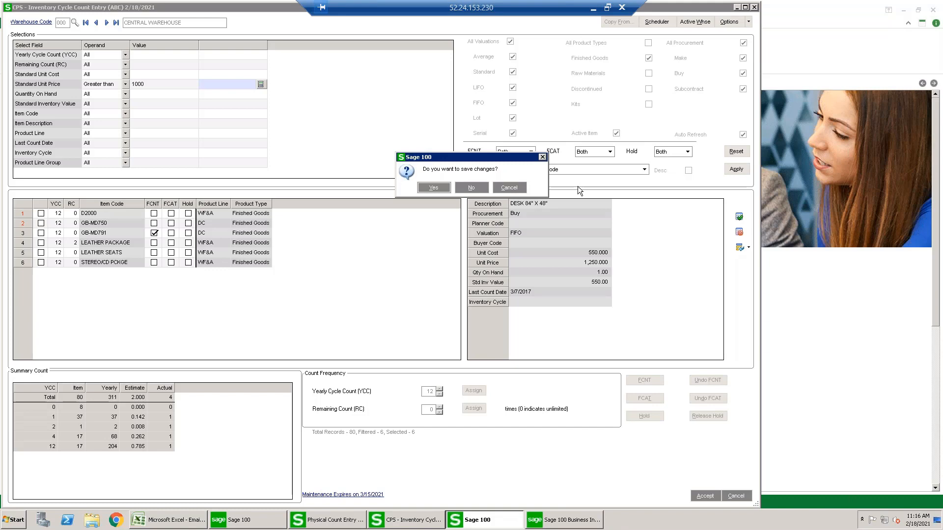
{"action": "left_click", "coordinate": [542, 157]}
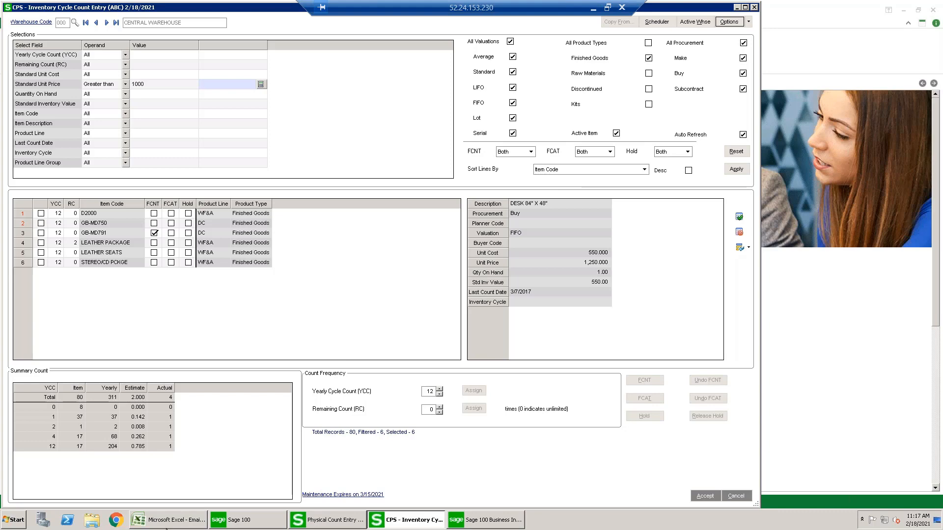
- View the cycle count list in Excel, and switch to Physical Count Entry to view the count lines for warehouse 000
{"action": "left_click", "coordinate": [167, 522]}
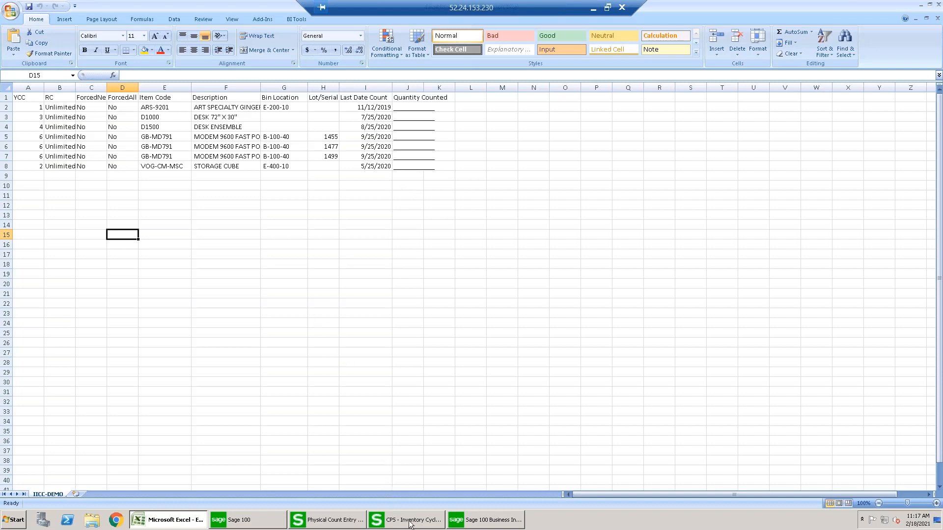
{"action": "mouse_move", "coordinate": [410, 524]}
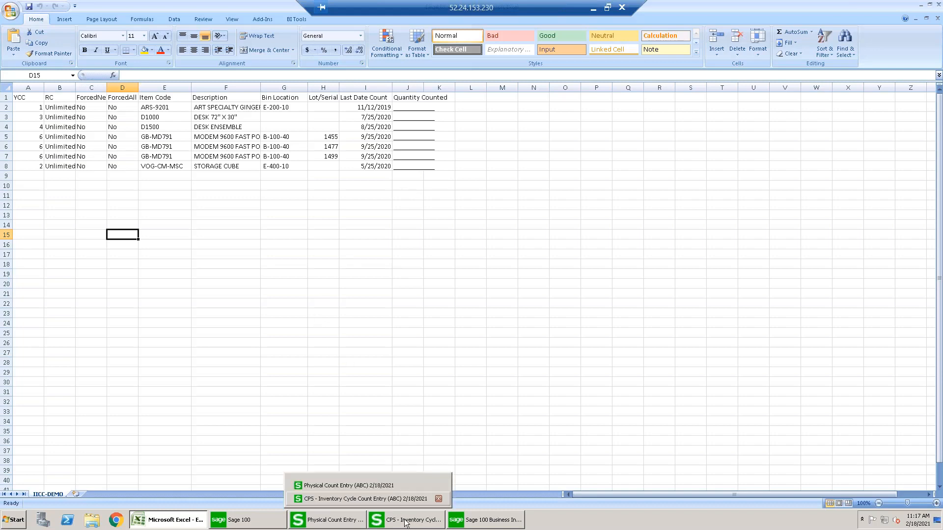
{"action": "left_click", "coordinate": [365, 486]}
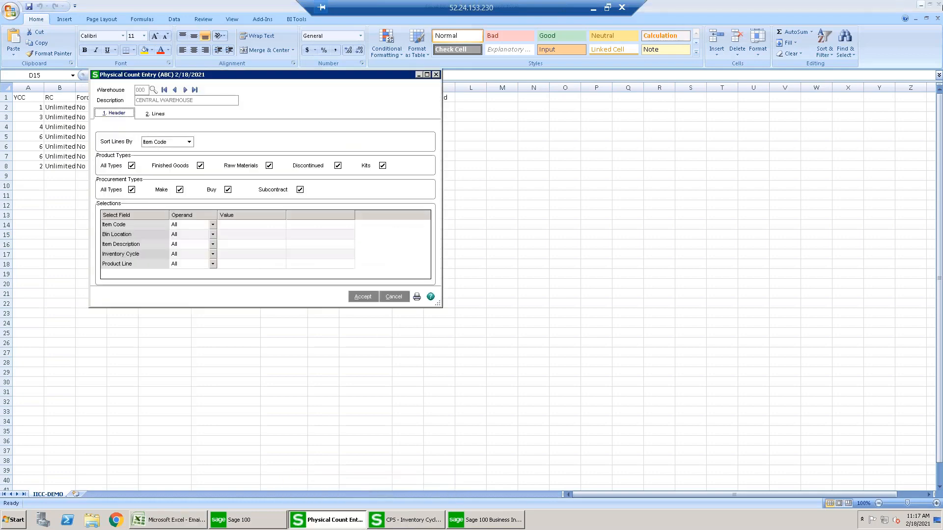
{"action": "left_click", "coordinate": [921, 5]}
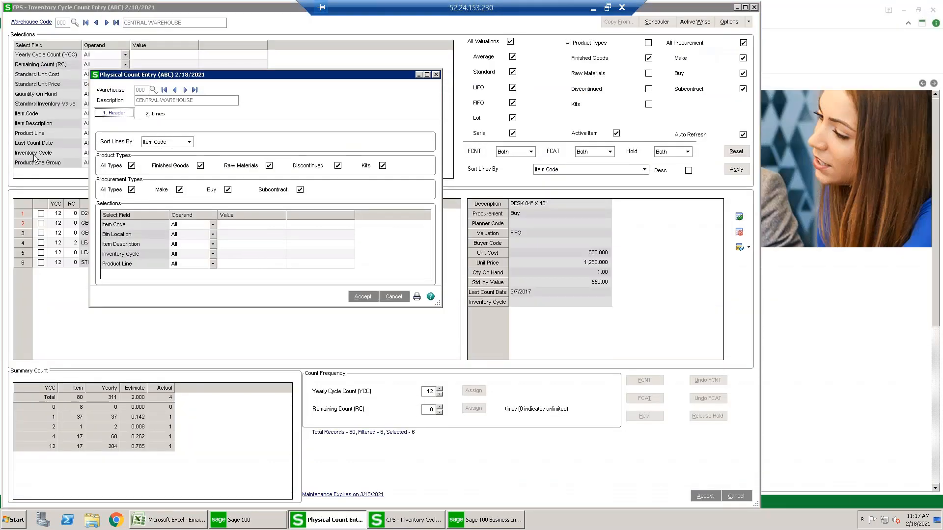
{"action": "left_click", "coordinate": [156, 116]}
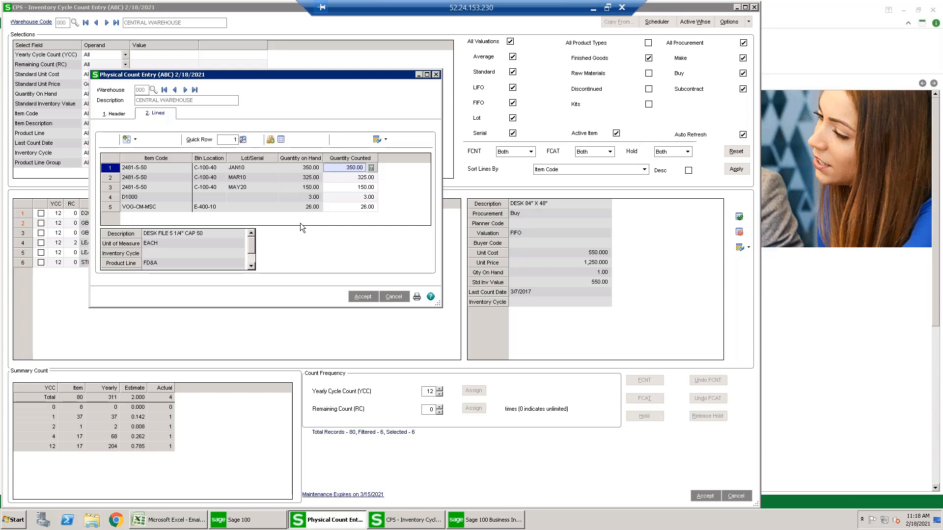
- Switch to Business Insights Explorer to view the Inventory Cycle Count History with its lot and serial details
{"action": "left_click", "coordinate": [470, 521]}
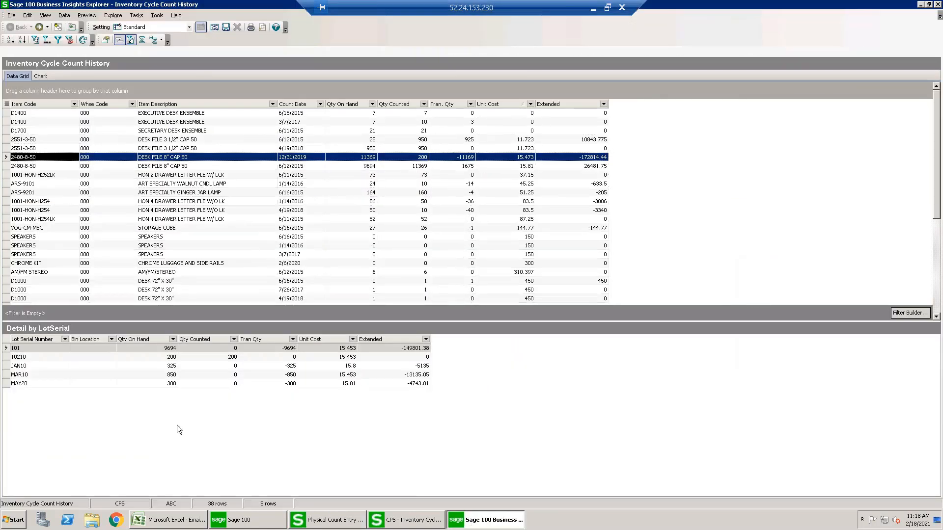